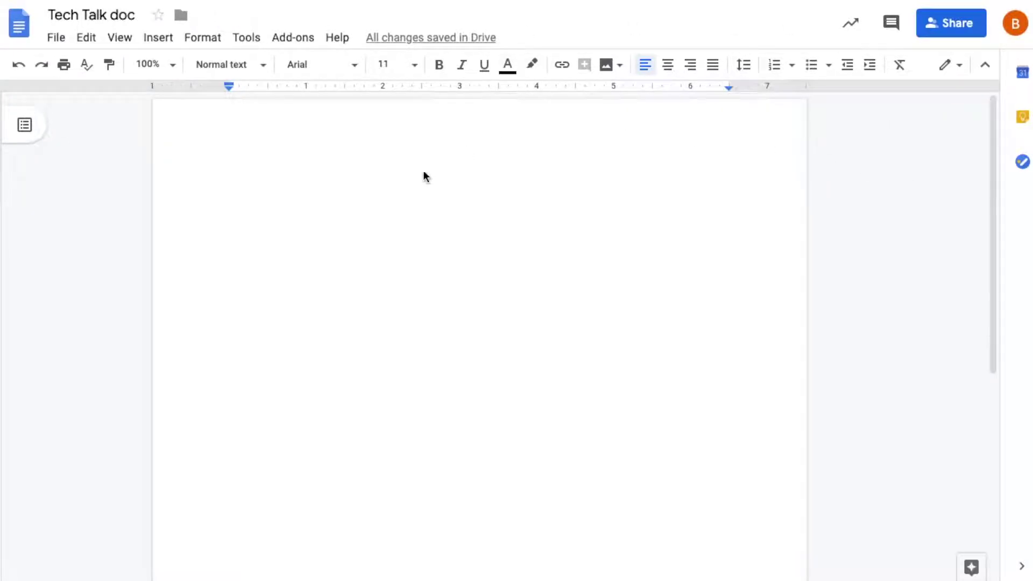
Step: Place the cursor in the Tech Talk doc body and type 'This is a test doc.'
click(264, 154)
text(This is a test )
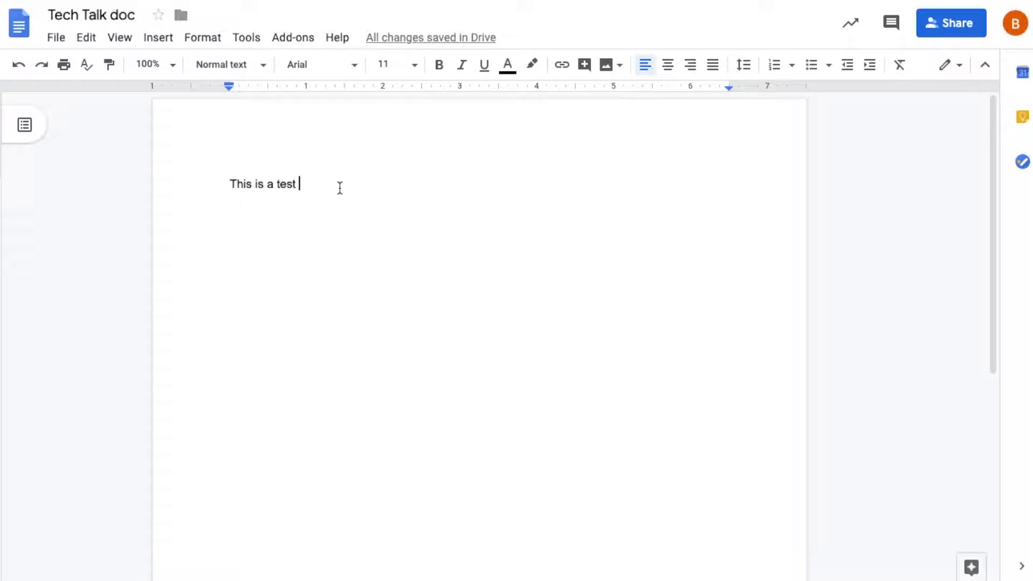
text(doc.)
Step: Show the Tools menu containing the Voice typing option
click(247, 37)
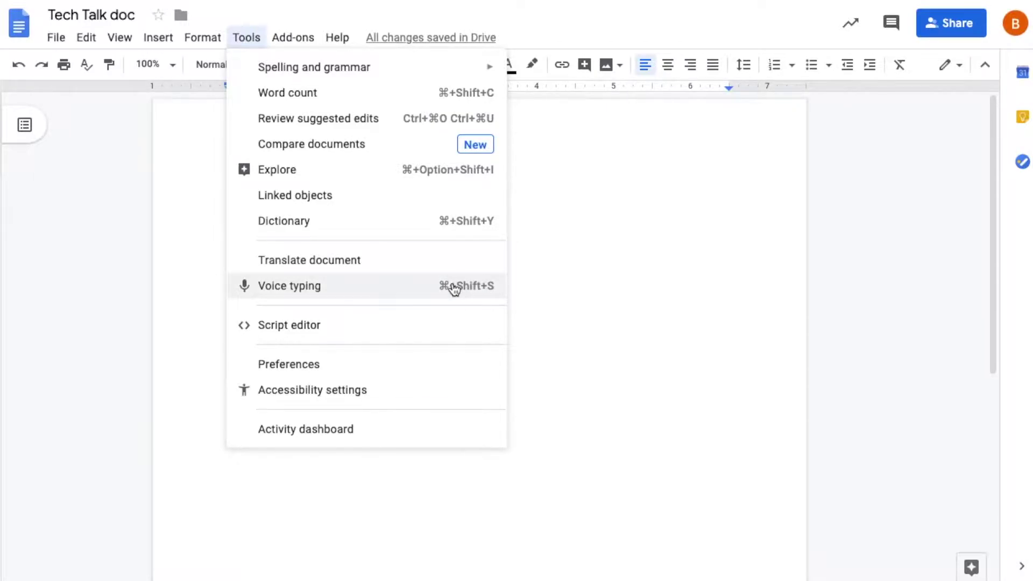
Step: Enable Voice typing, move its microphone panel lower, and start dictation
click(306, 289)
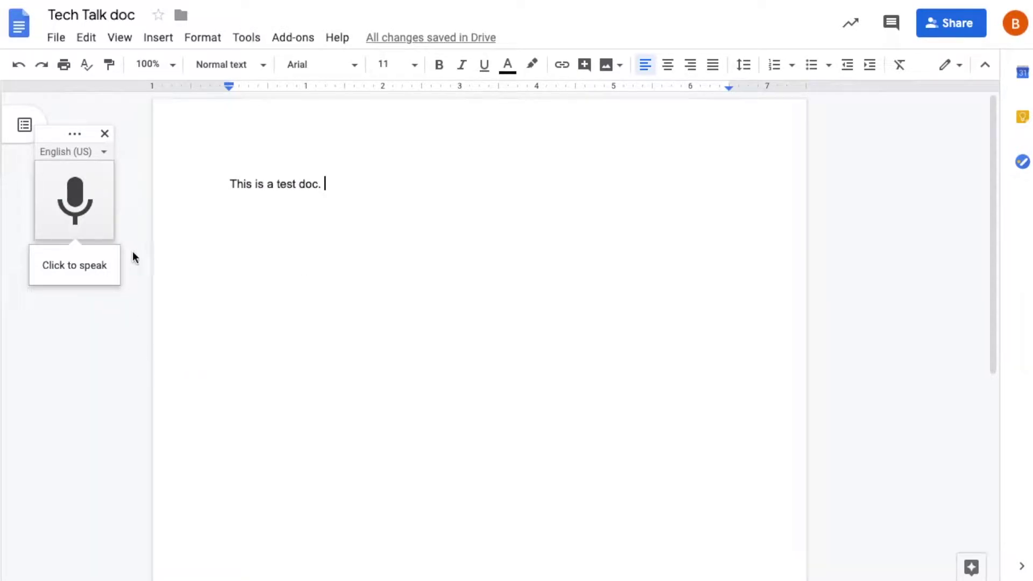
mouse_move(49, 134)
mouse_down()
mouse_move(251, 266)
mouse_move(48, 289)
mouse_up()
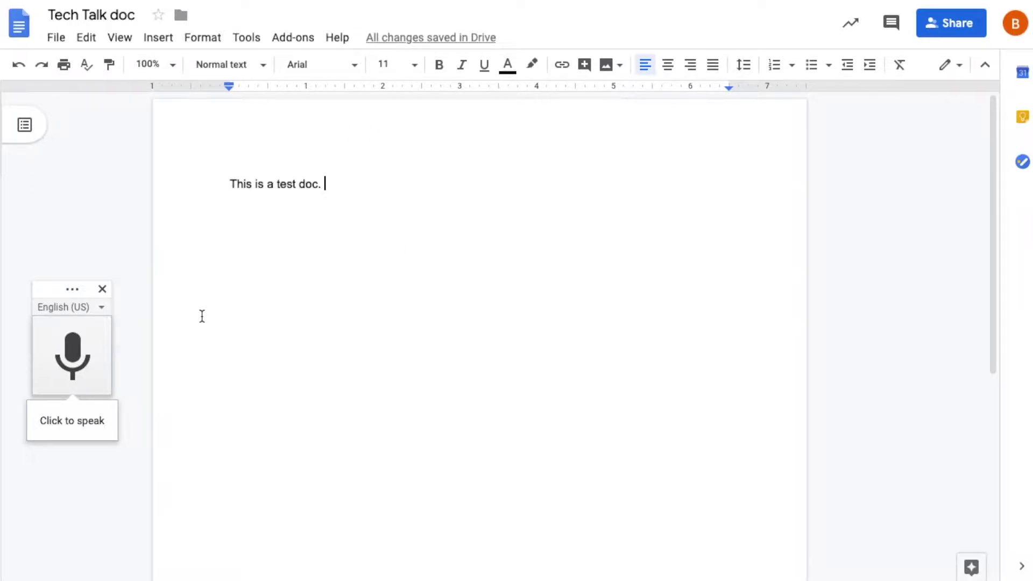
click(78, 367)
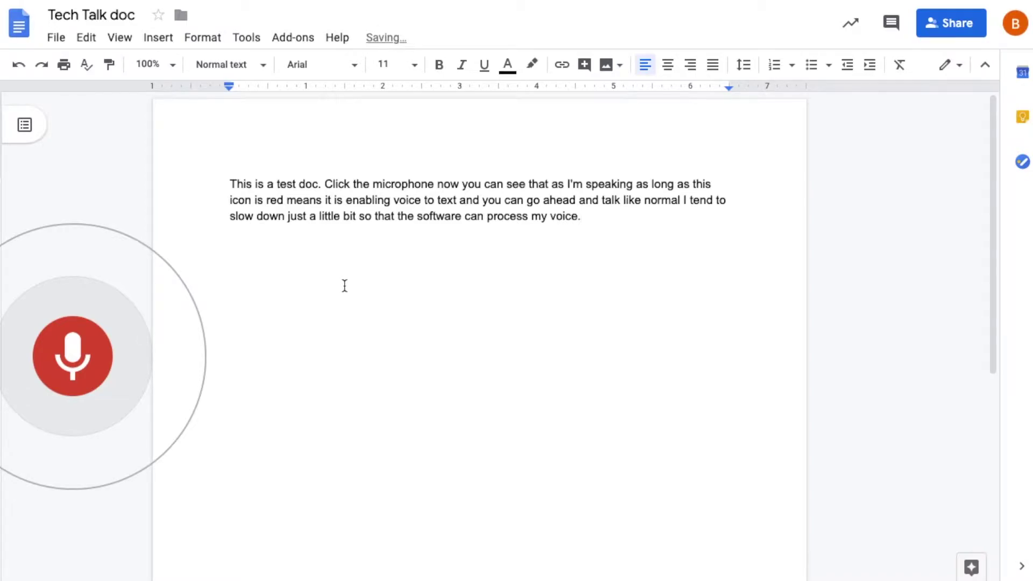
Step: Dictate the paragraph ending 'so that the software can process my voice.', then pause voice typing
click(87, 362)
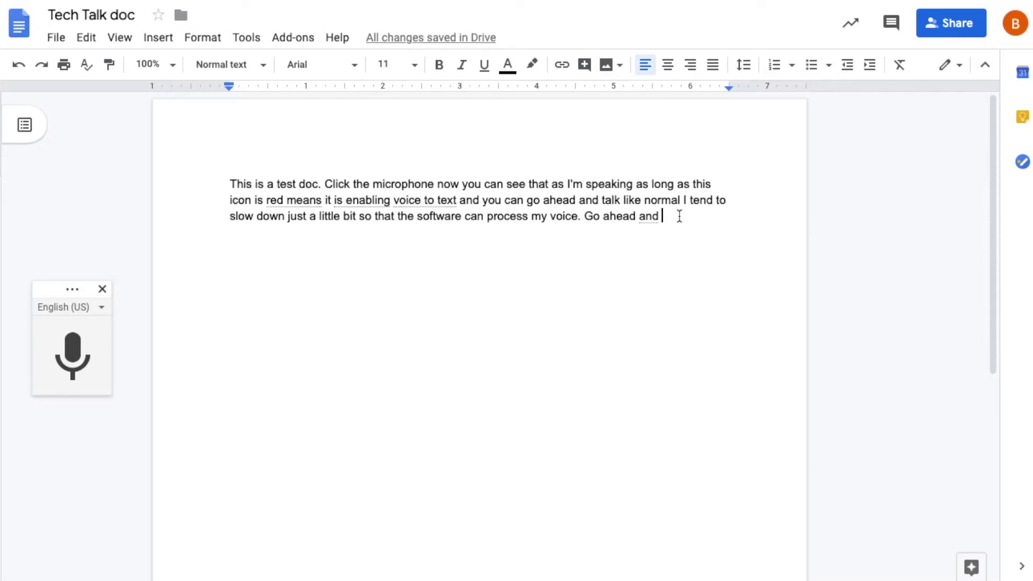
Step: Delete the stray dictated words 'Go ahead and' with Backspace
key(BackSpace)
key(BackSpace)
key(BackSpace)
key(BackSpace)
key(BackSpace)
key(BackSpace)
key(BackSpace)
key(BackSpace)
key(BackSpace)
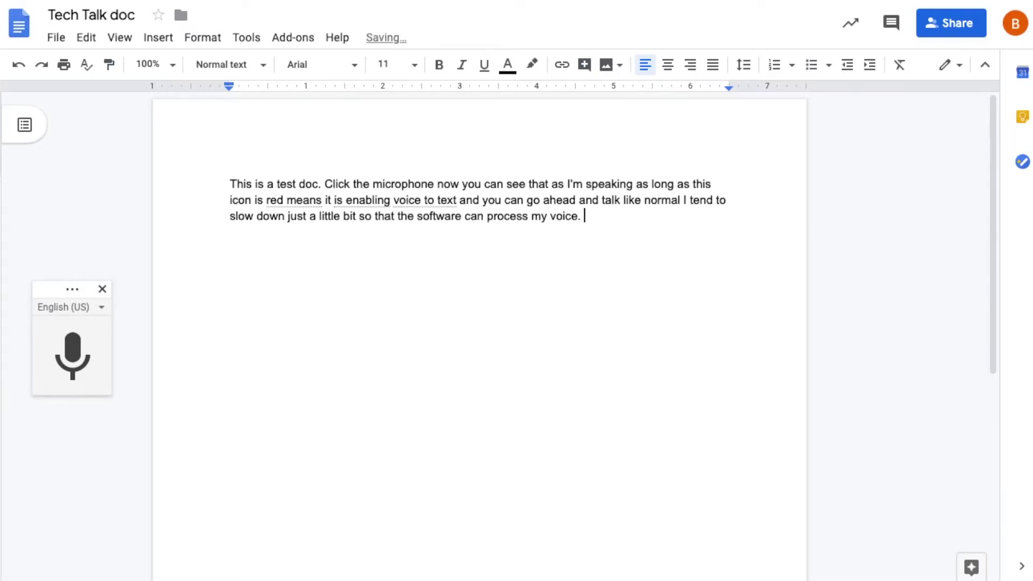